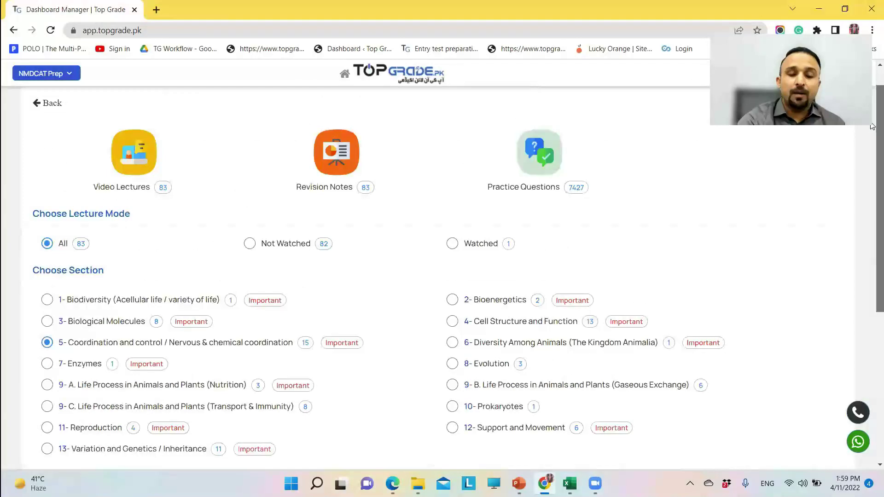
Open the Biology revision notes slides for the Nucleus - 4.2 sub-section of Cell Structure and Function
{"action": "left_click", "coordinate": [345, 179]}
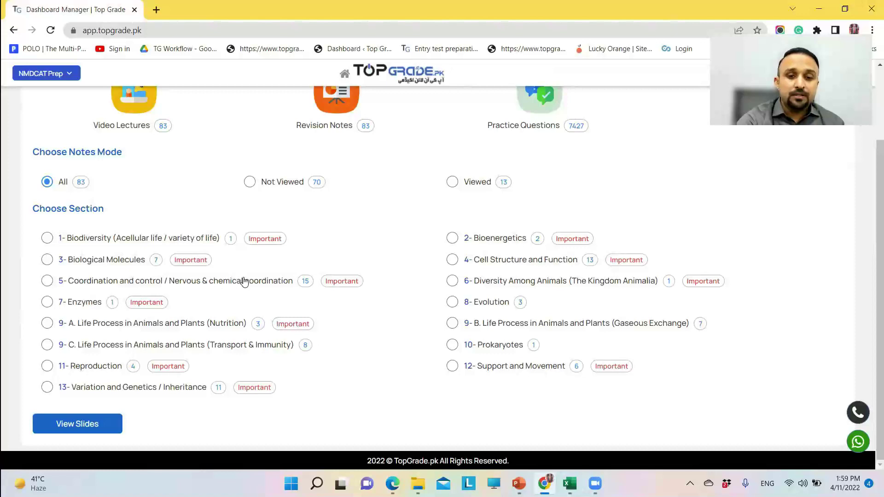
{"action": "left_click", "coordinate": [495, 261]}
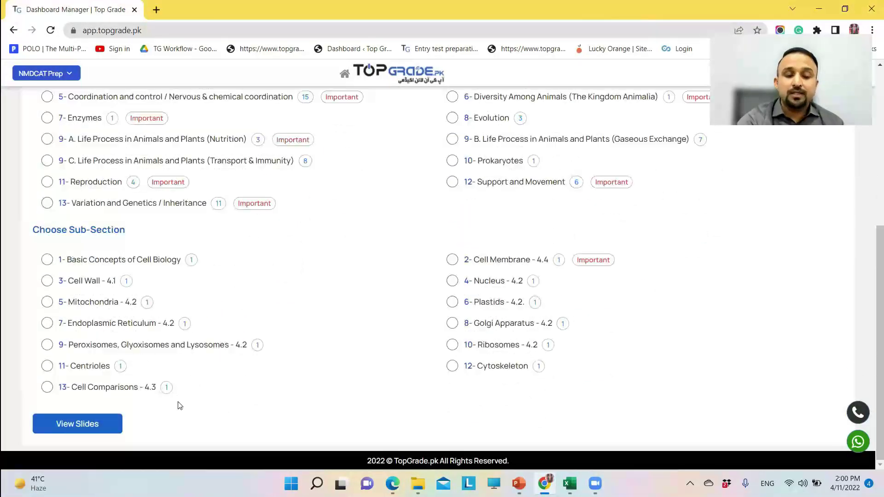
{"action": "left_click", "coordinate": [463, 284]}
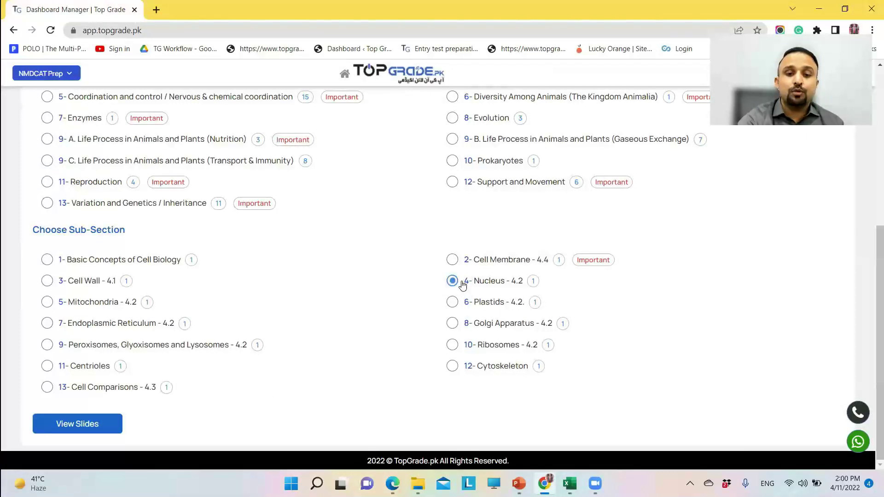
{"action": "left_click", "coordinate": [77, 424]}
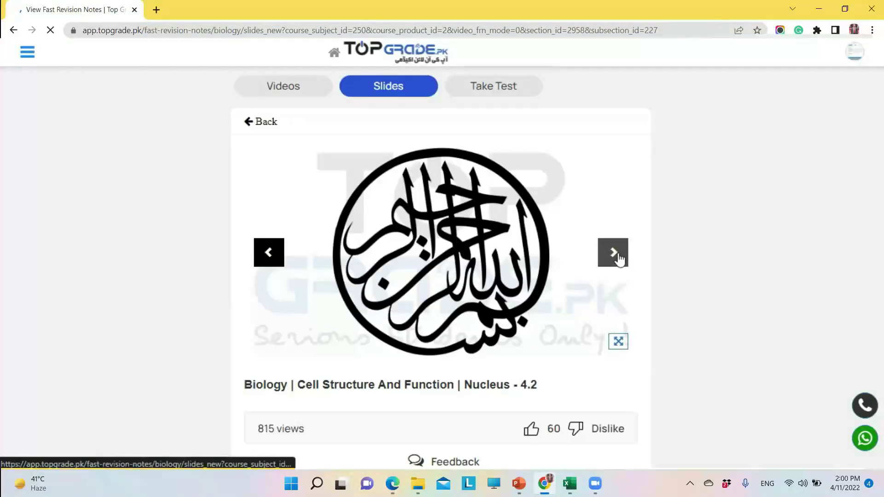
Page through the Nucleus slides and return to the Biology learning tools
{"action": "left_click", "coordinate": [619, 255]}
{"action": "left_click", "coordinate": [618, 254]}
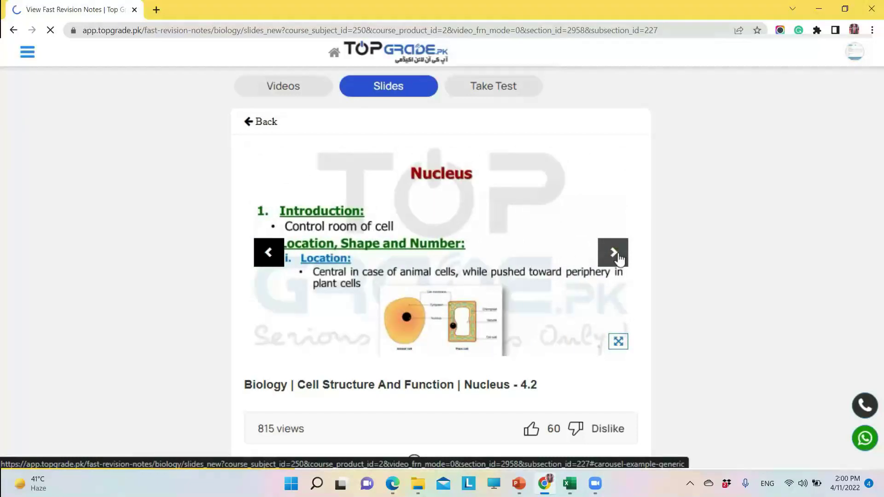
{"action": "left_click", "coordinate": [618, 254]}
{"action": "left_click", "coordinate": [618, 254]}
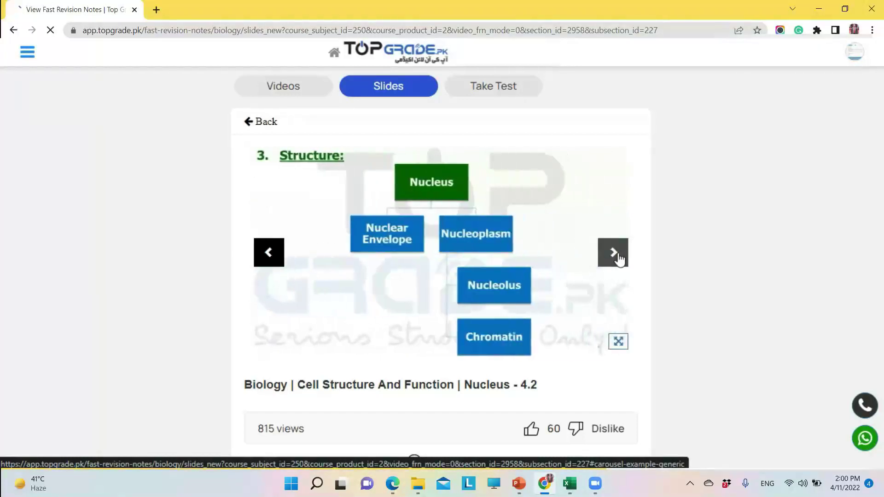
{"action": "left_click", "coordinate": [619, 254]}
{"action": "left_click", "coordinate": [618, 254]}
{"action": "left_click", "coordinate": [618, 254]}
{"action": "left_click", "coordinate": [618, 254]}
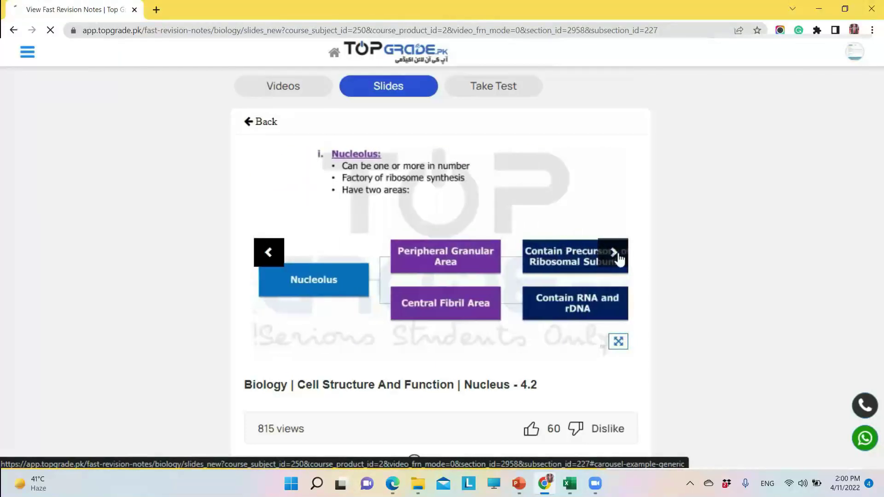
{"action": "left_click", "coordinate": [618, 255]}
{"action": "left_click", "coordinate": [618, 254]}
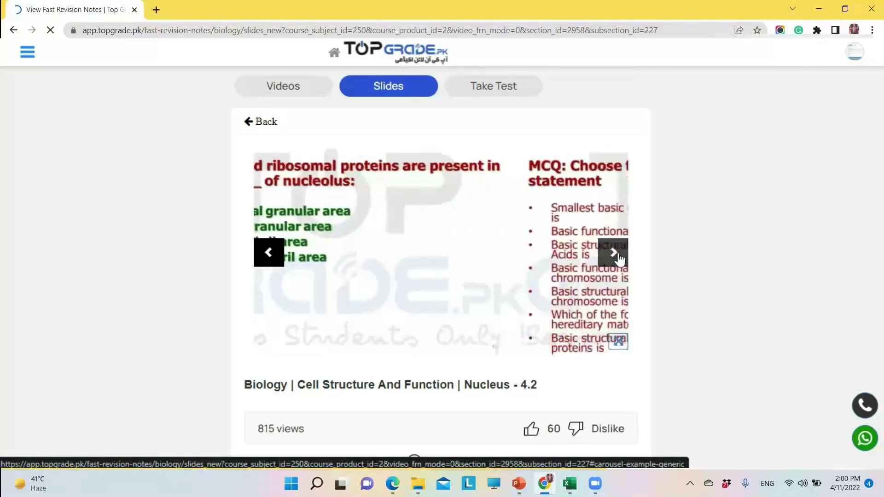
{"action": "left_click", "coordinate": [618, 254]}
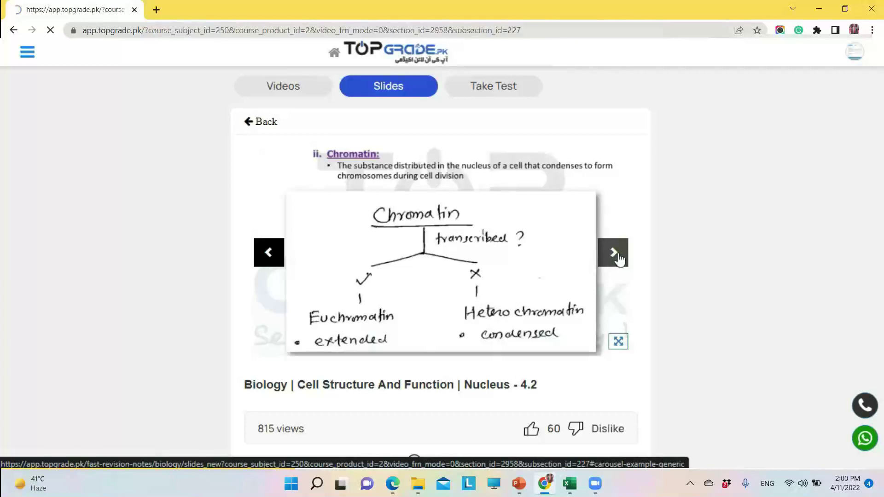
{"action": "left_click", "coordinate": [618, 254]}
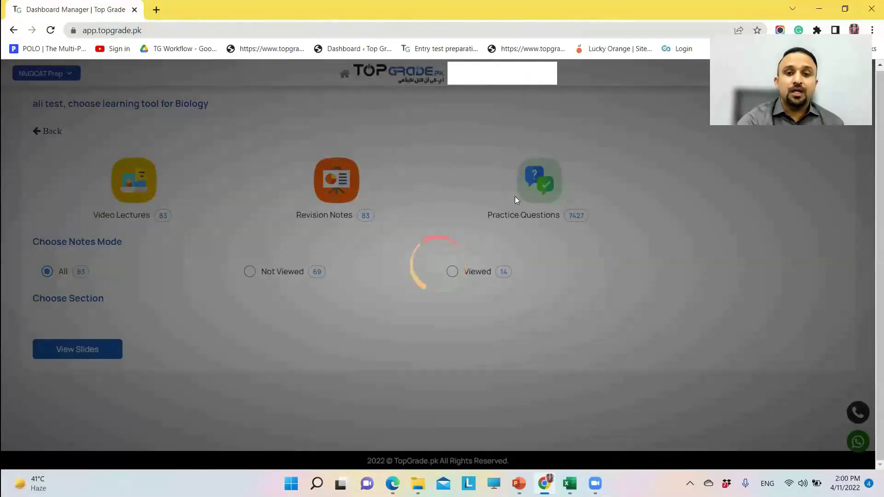
Switch the Biology learning tool to Practice Questions and review its question modes and sections
{"action": "scroll", "coordinate": [873, 277], "scroll_direction": "down", "scroll_amount": 5}
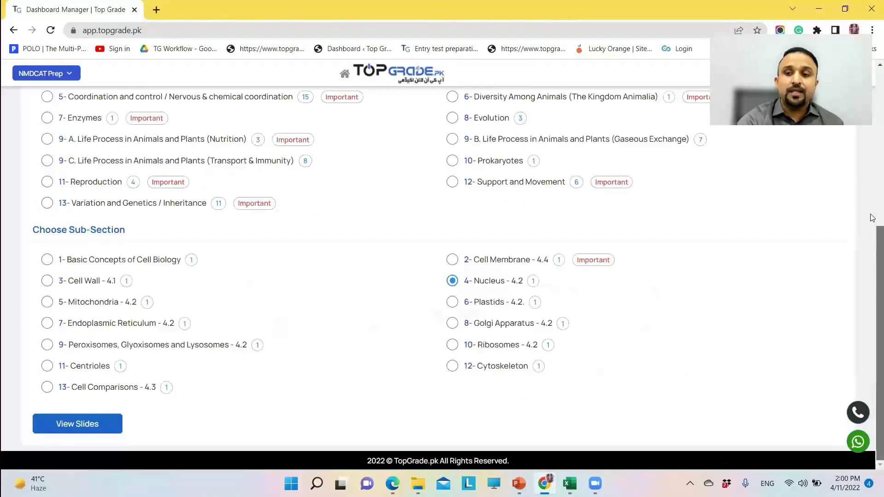
{"action": "scroll", "coordinate": [873, 218], "scroll_direction": "up", "scroll_amount": 5}
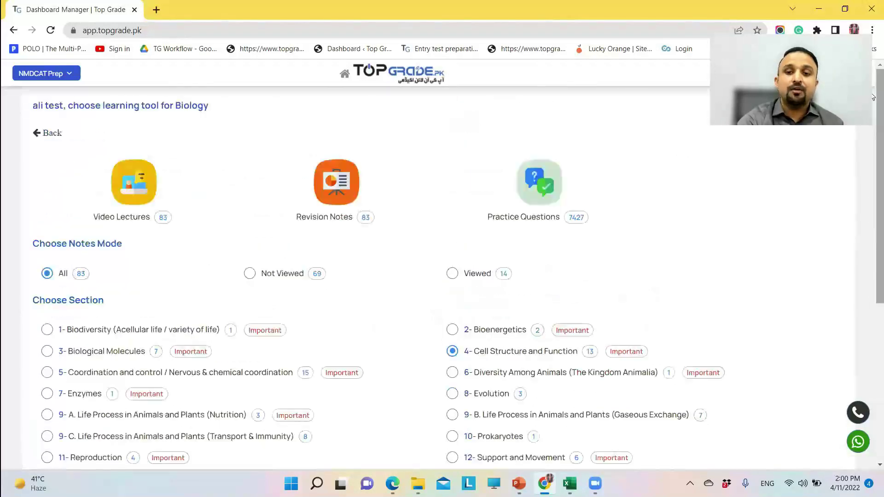
{"action": "left_click", "coordinate": [536, 185]}
{"action": "scroll", "coordinate": [536, 185], "scroll_direction": "down", "scroll_amount": 2}
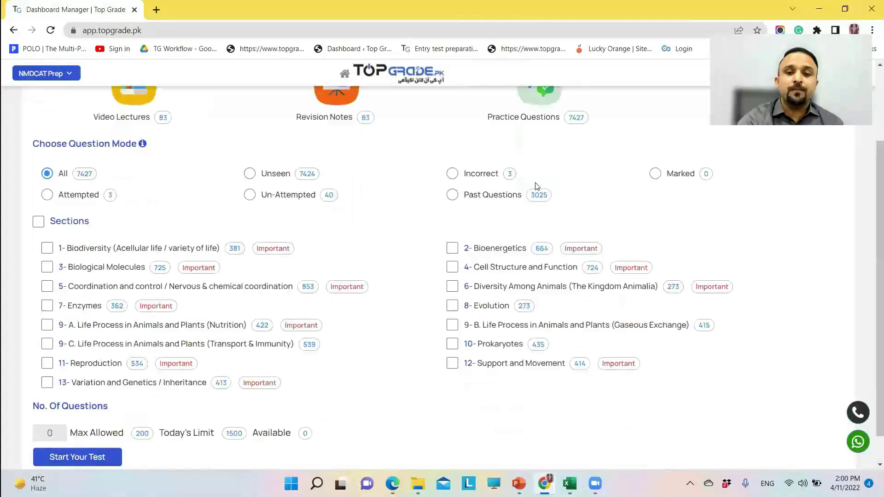
{"action": "scroll", "coordinate": [536, 186], "scroll_direction": "down", "scroll_amount": 1}
{"action": "left_click_drag", "start_coordinate": [873, 228], "coordinate": [872, 202]}
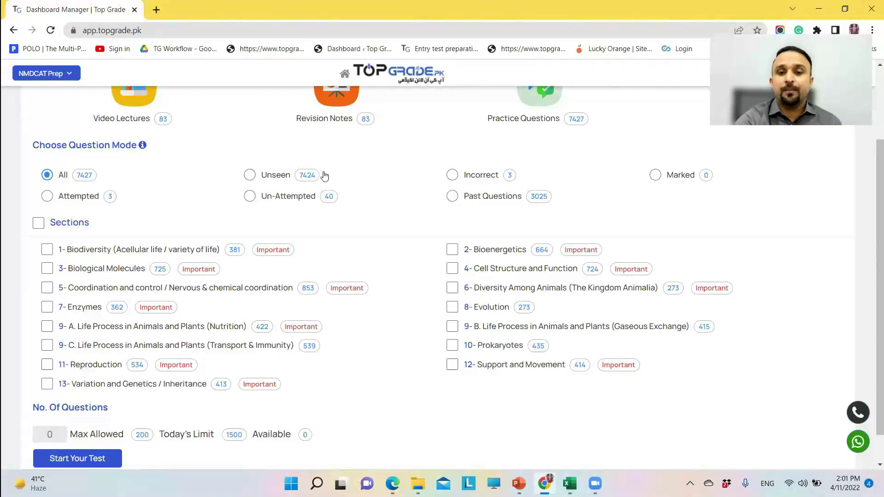
Set the question mode to Past Questions and include the NMDCAT Sample Paper Question (PMC-TEPS) tag
{"action": "left_click", "coordinate": [451, 198]}
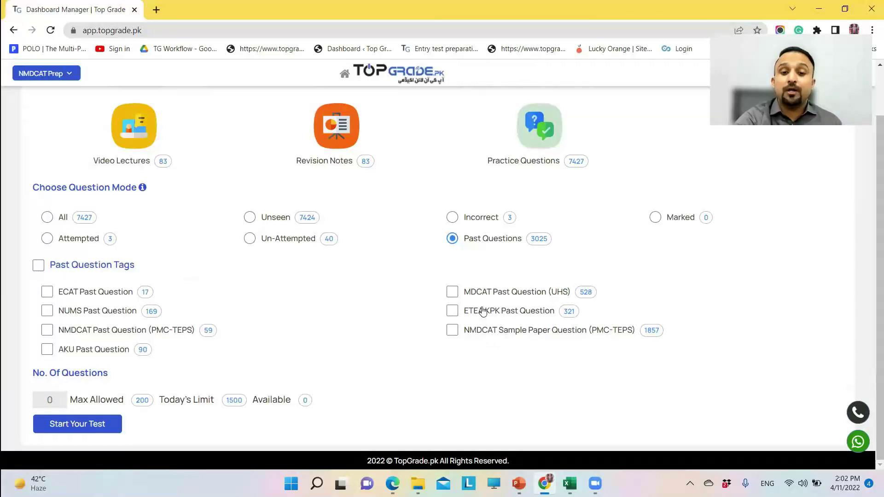
{"action": "left_click", "coordinate": [452, 330]}
{"action": "scroll", "coordinate": [451, 328], "scroll_direction": "down", "scroll_amount": 1}
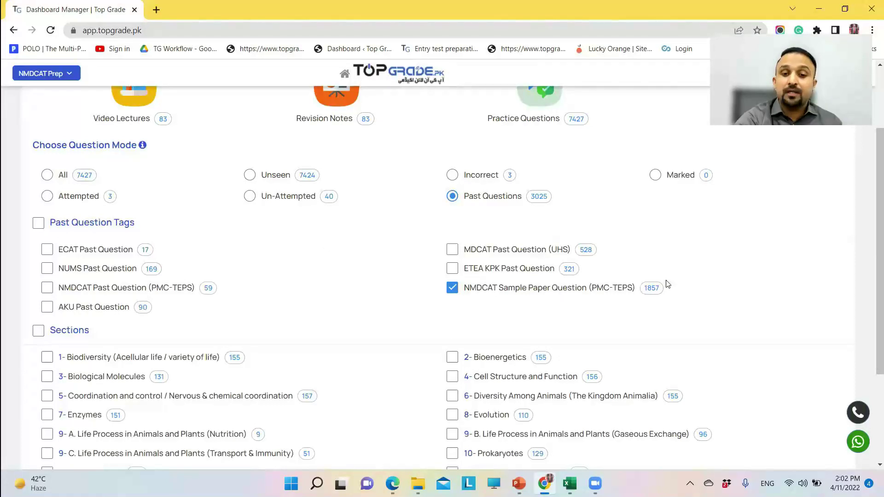
{"action": "left_click_drag", "start_coordinate": [871, 214], "coordinate": [872, 177]}
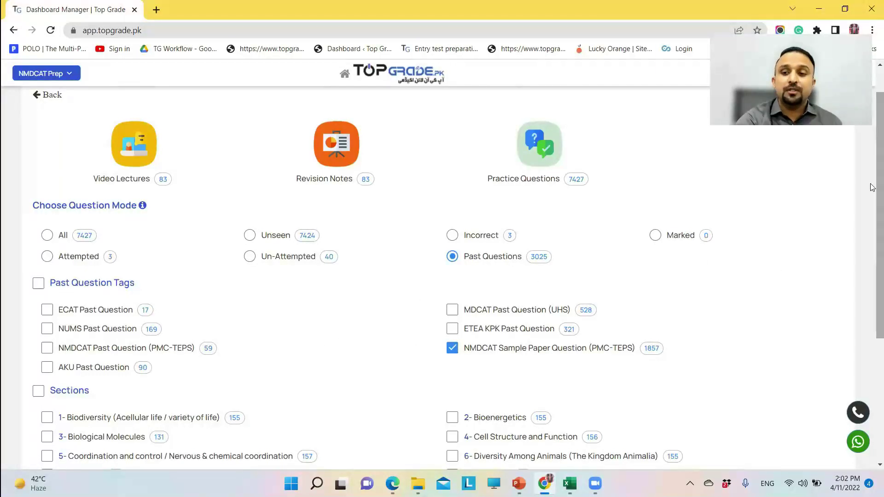
{"action": "left_click_drag", "start_coordinate": [872, 190], "coordinate": [871, 296]}
{"action": "scroll", "coordinate": [872, 296], "scroll_direction": "down", "scroll_amount": 1}
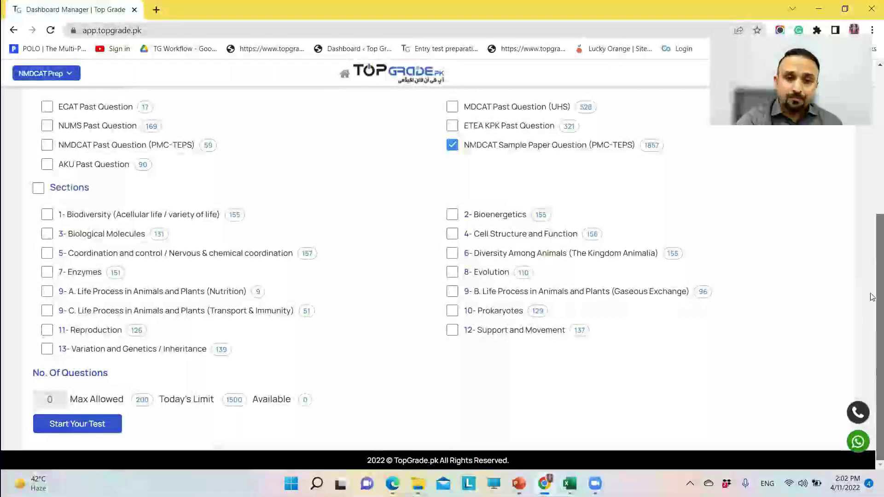
{"action": "scroll", "coordinate": [872, 276], "scroll_direction": "up", "scroll_amount": 1}
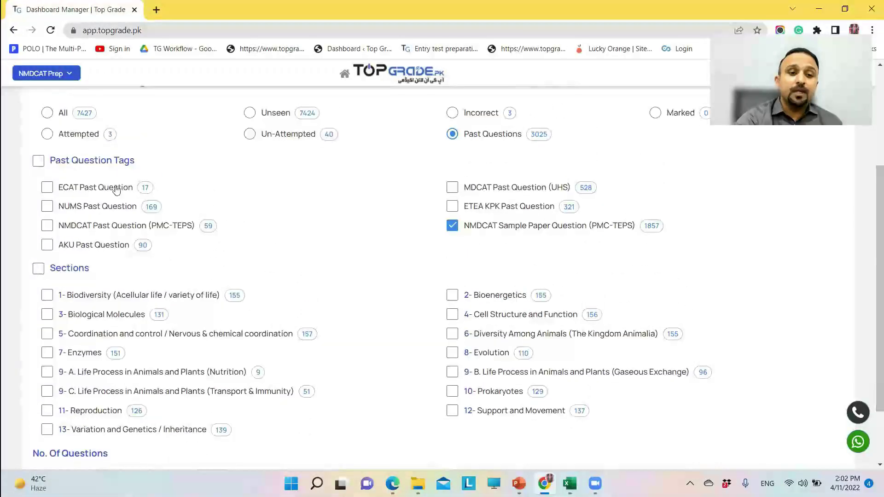
Include all past question tags and select the Biodiversity and Biological Molecules sections
{"action": "left_click", "coordinate": [38, 162]}
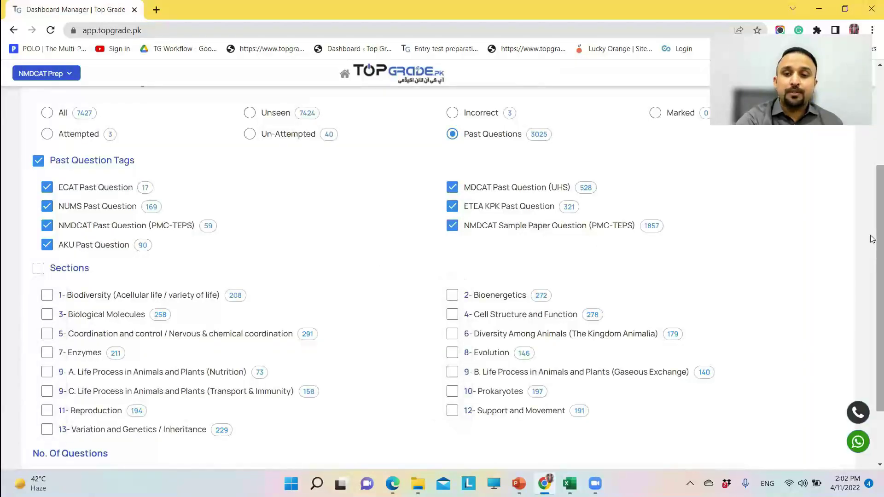
{"action": "scroll", "coordinate": [432, 254], "scroll_direction": "down", "scroll_amount": 2}
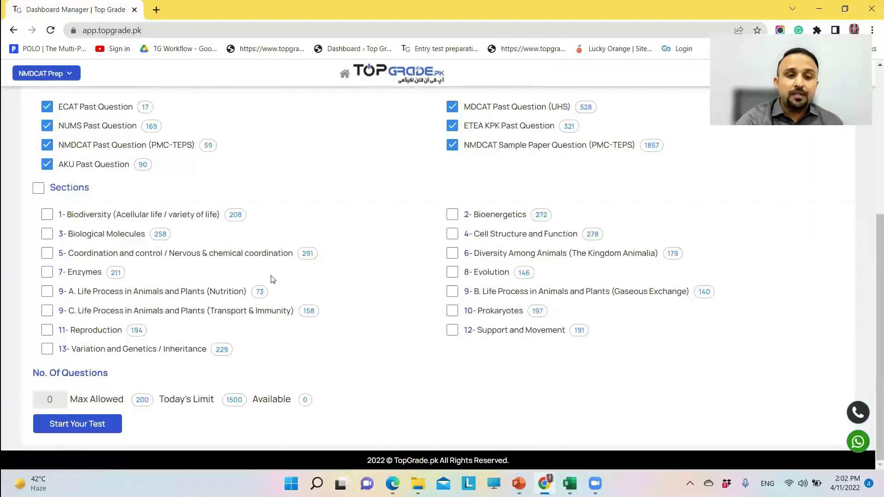
{"action": "left_click", "coordinate": [47, 215]}
{"action": "scroll", "coordinate": [47, 217], "scroll_direction": "down", "scroll_amount": 1}
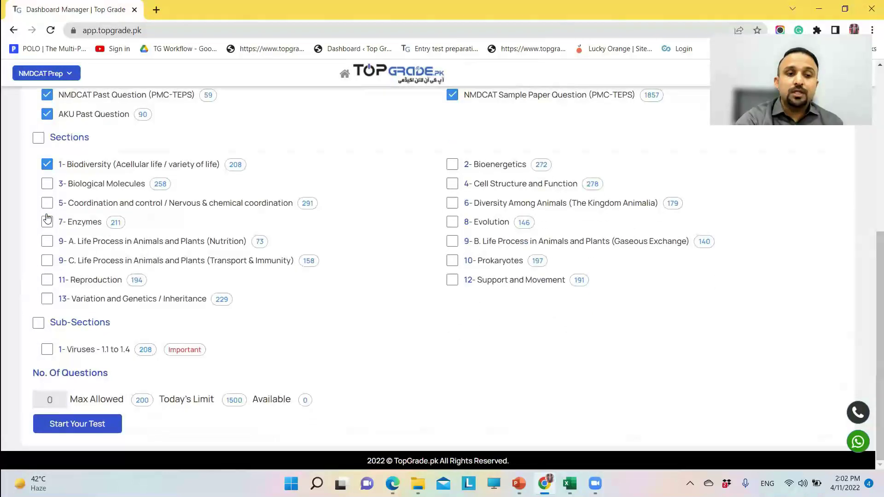
{"action": "left_click", "coordinate": [47, 185]}
{"action": "scroll", "coordinate": [47, 189], "scroll_direction": "down", "scroll_amount": 1}
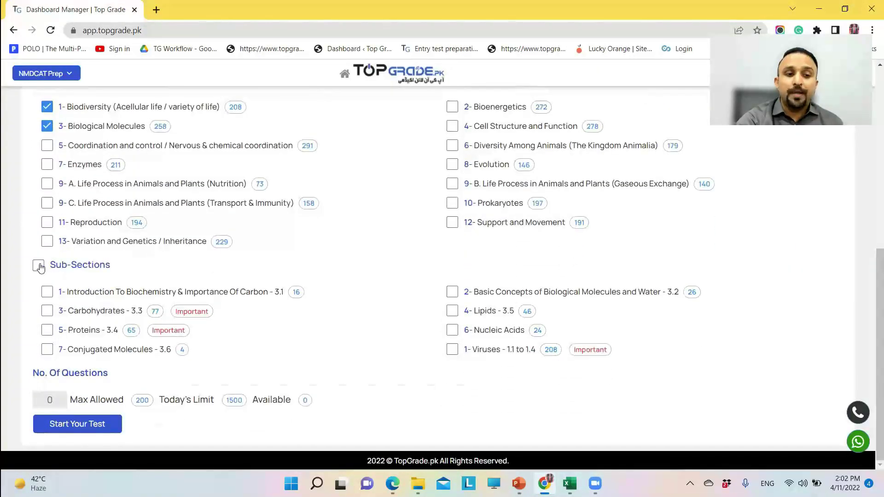
Select the Carbohydrates - 3.3 and Proteins - 3.4 sub-sections, and extend the selection to all sub-sections
{"action": "left_click", "coordinate": [48, 311]}
{"action": "left_click", "coordinate": [48, 331]}
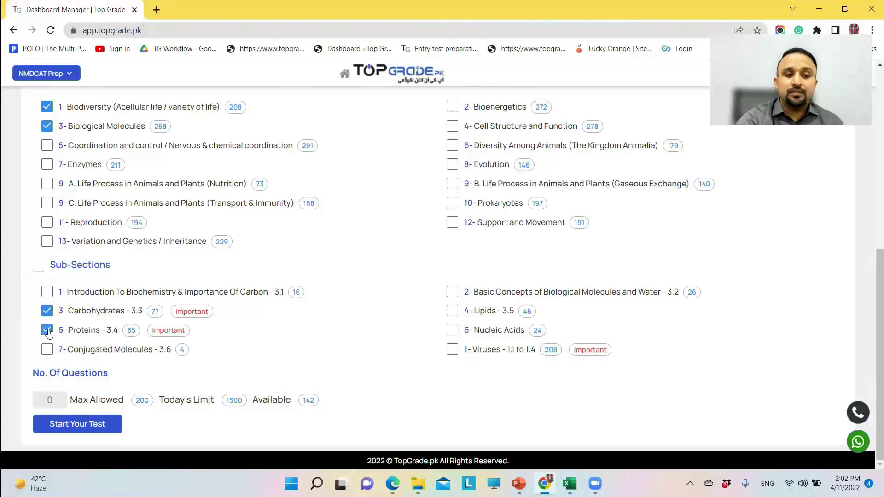
{"action": "left_click", "coordinate": [37, 266]}
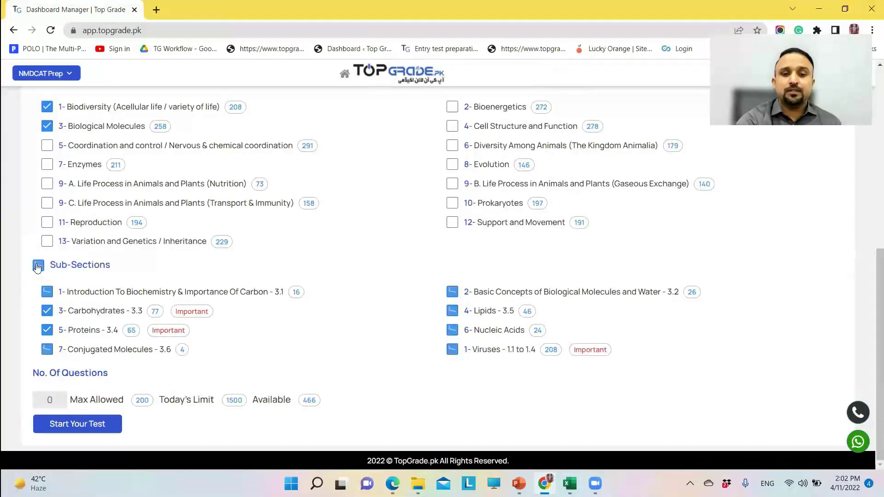
Set the number of questions to 50 and start the test
{"action": "left_click", "coordinate": [52, 396]}
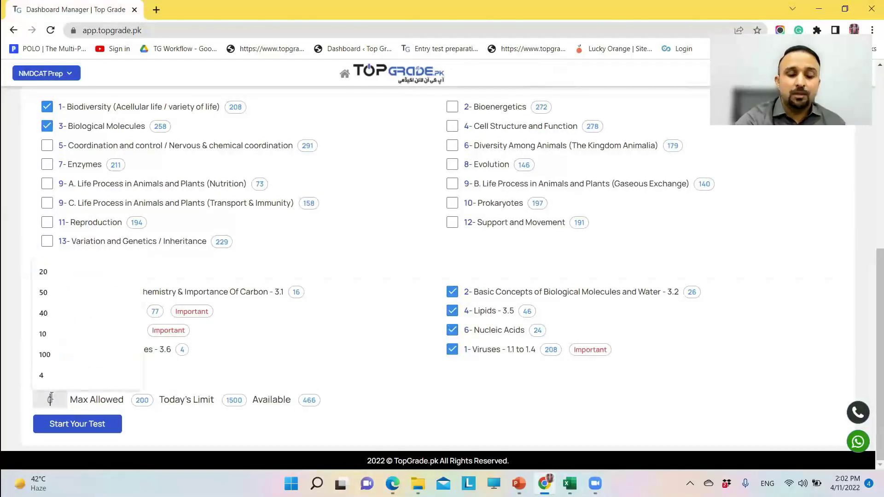
{"action": "type", "text": "50"}
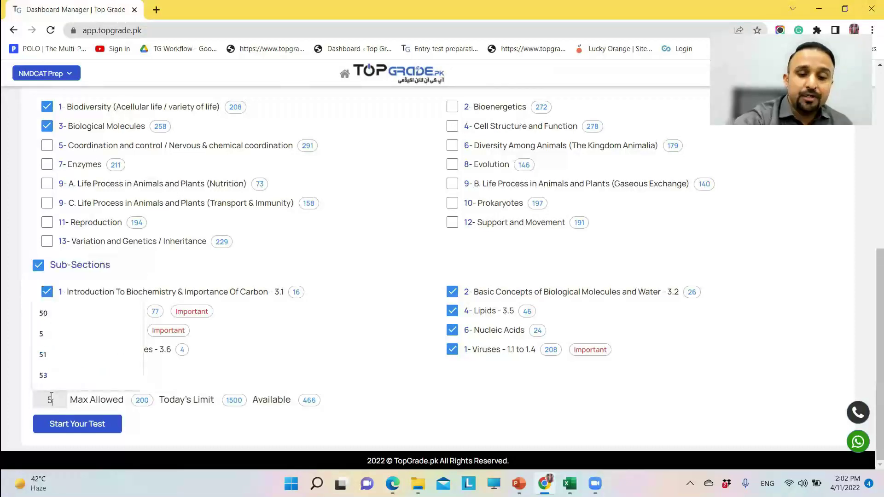
{"action": "left_click", "coordinate": [69, 424]}
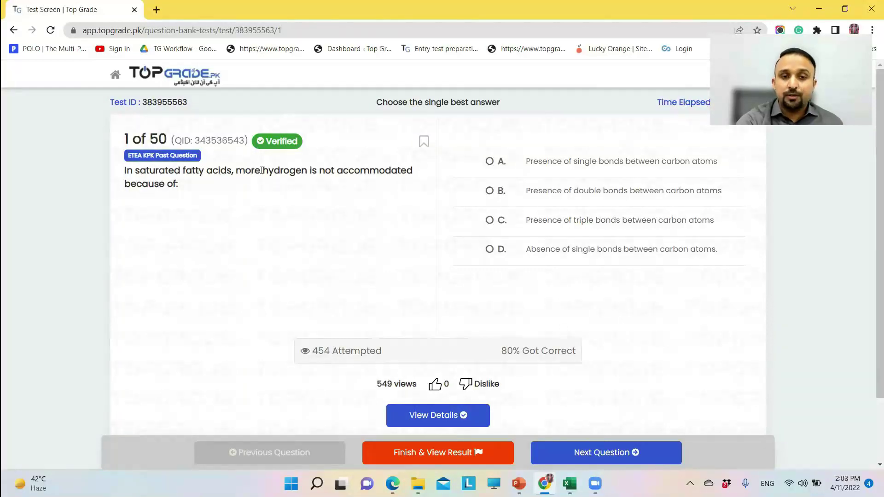
Answer question 1 with option B, presence of double bonds between carbon atoms, and view its text explanation
{"action": "left_click", "coordinate": [491, 192]}
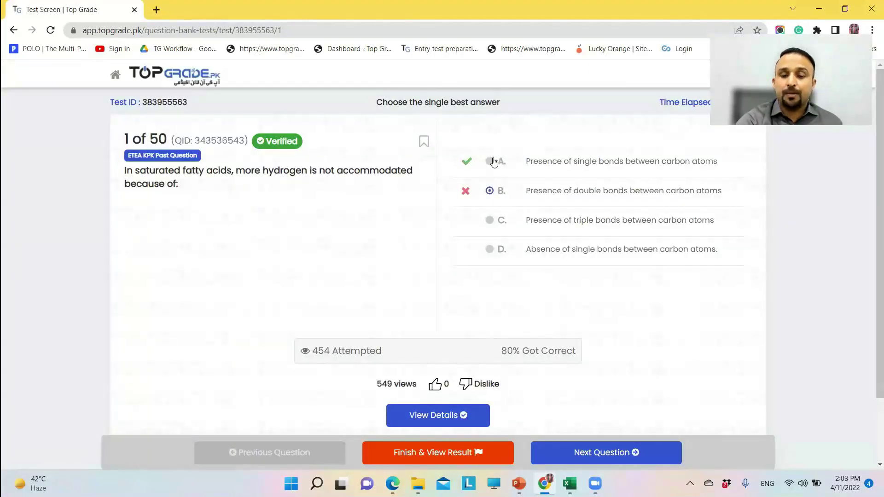
{"action": "left_click", "coordinate": [428, 417]}
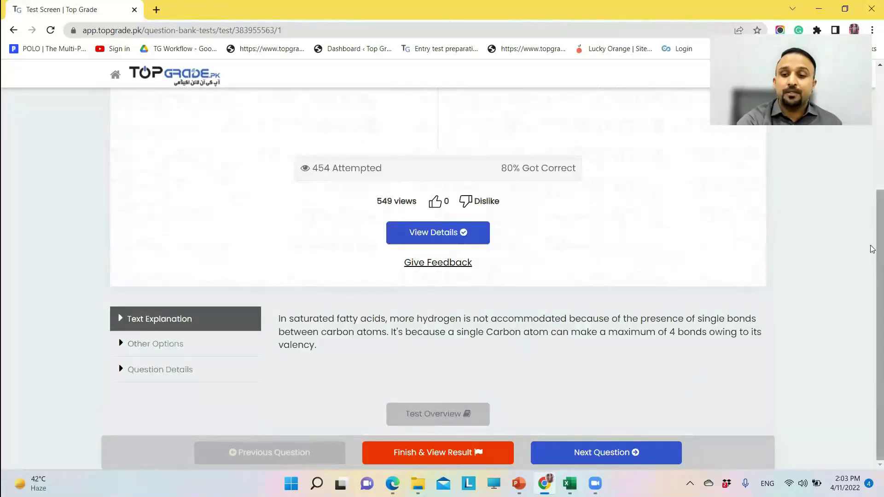
{"action": "left_click_drag", "start_coordinate": [872, 250], "coordinate": [873, 120]}
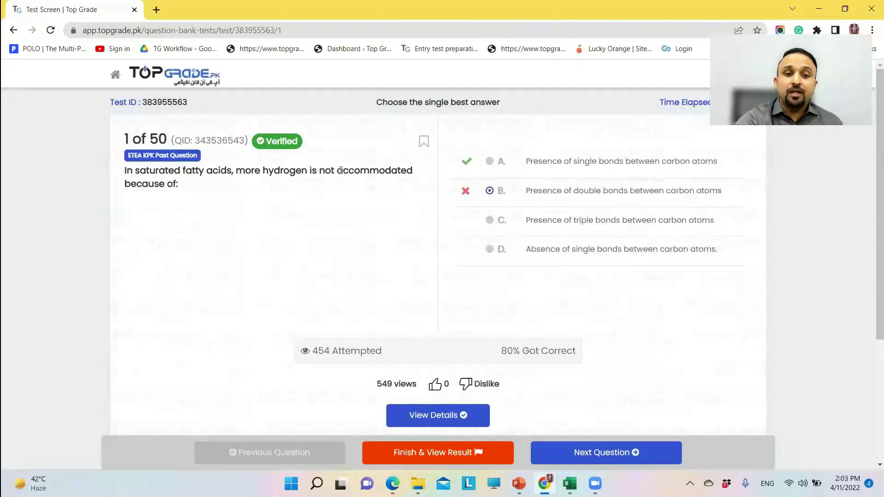
Bookmark question 1, and finish the test from question 2 to view the result
{"action": "left_click", "coordinate": [423, 142]}
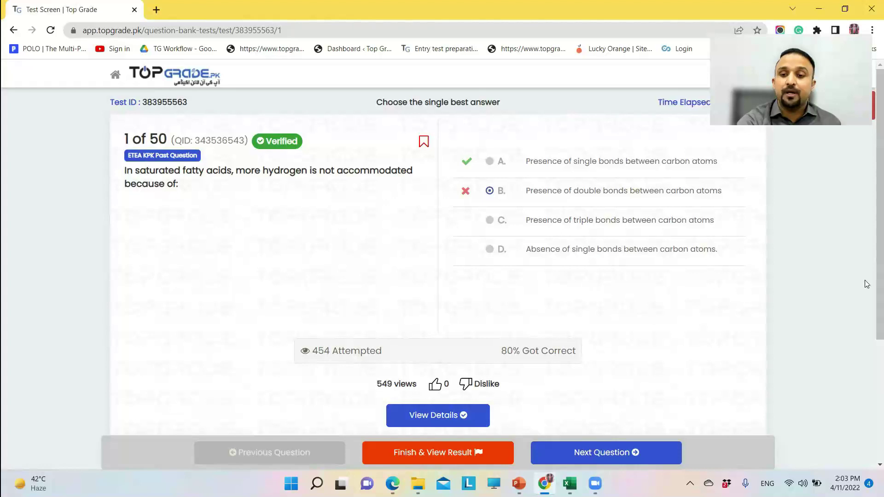
{"action": "left_click_drag", "start_coordinate": [876, 259], "coordinate": [734, 380]}
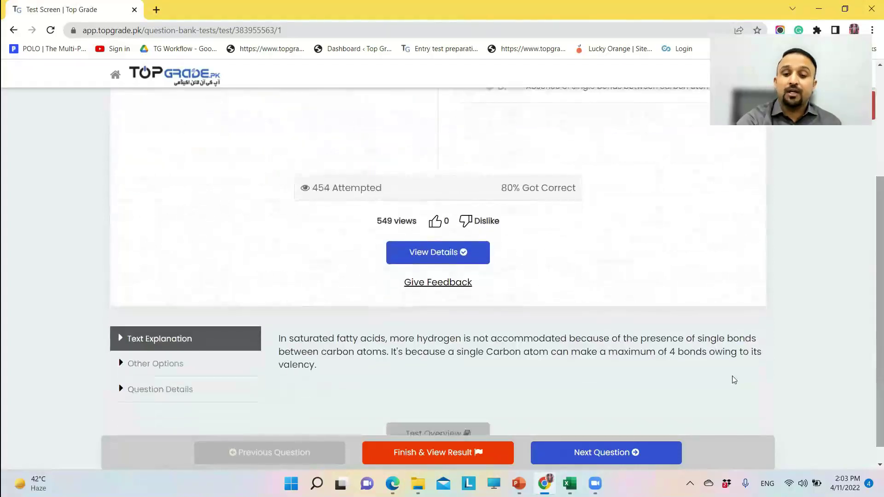
{"action": "left_click", "coordinate": [593, 453]}
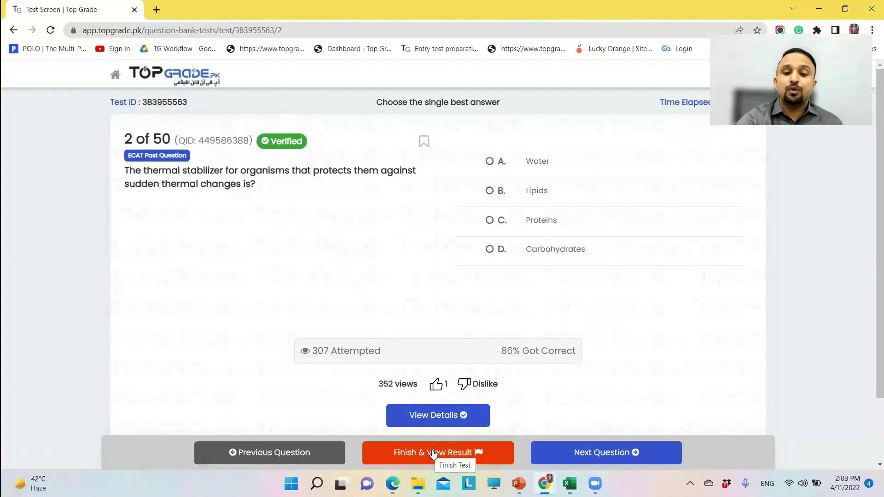
{"action": "left_click", "coordinate": [433, 455]}
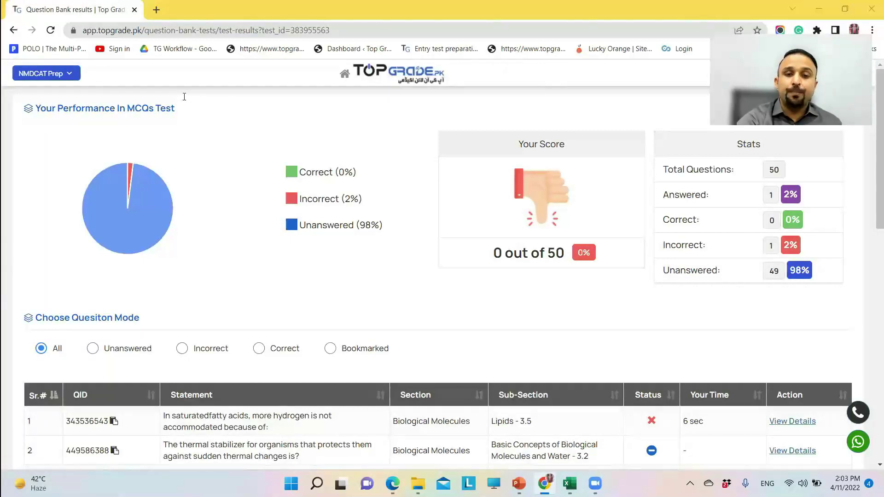
Leave the test result for the dashboard, view the list of previous tests, and return to the dashboard
{"action": "left_click", "coordinate": [408, 73]}
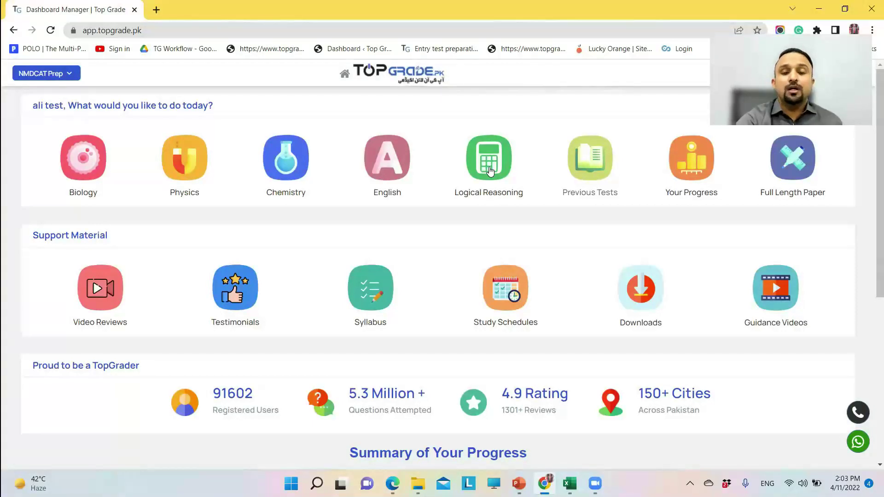
{"action": "left_click", "coordinate": [583, 173]}
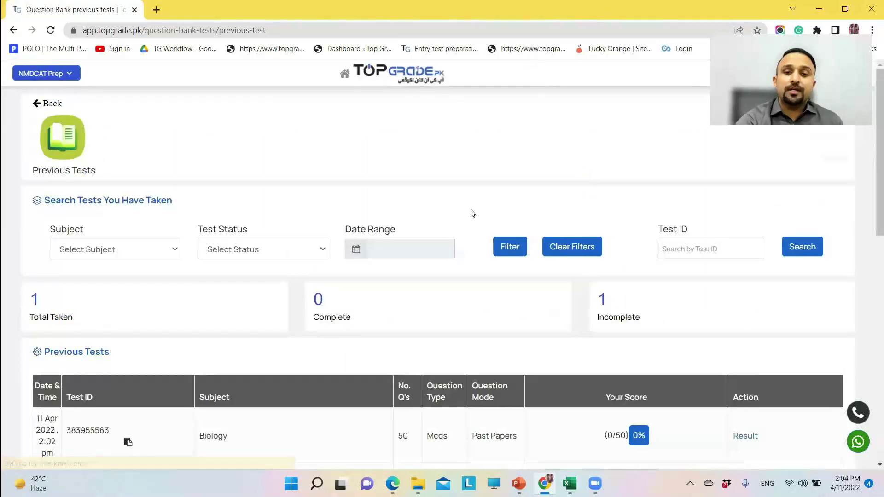
{"action": "left_click", "coordinate": [46, 105]}
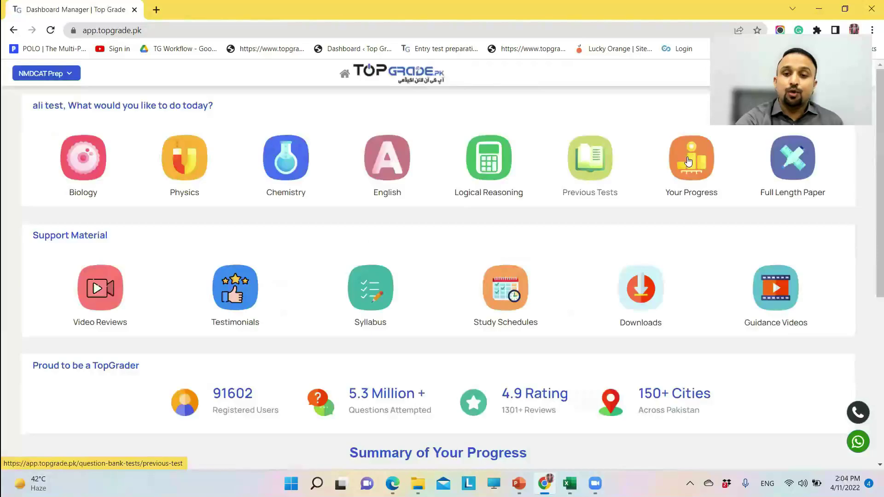
View the progress report, expanding Physics and its Force and Motion section in the weak-subjects breakdown, and return to the dashboard
{"action": "left_click", "coordinate": [687, 157]}
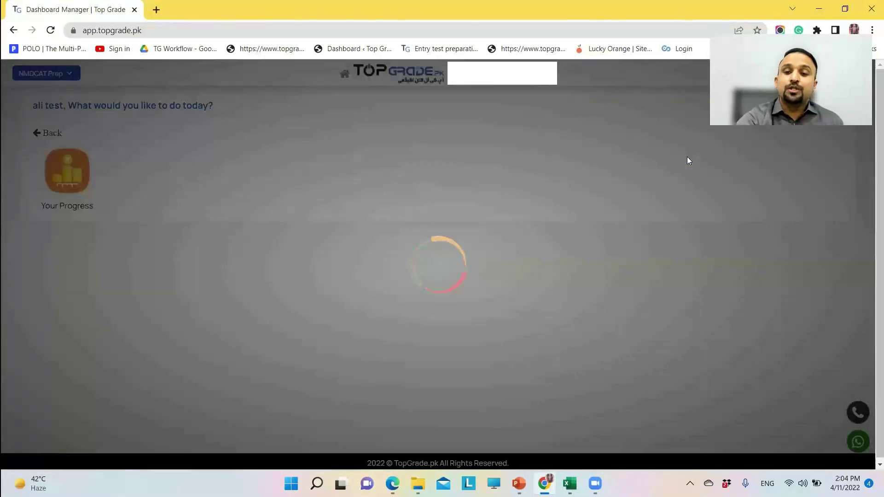
{"action": "left_click_drag", "start_coordinate": [872, 170], "coordinate": [871, 337]}
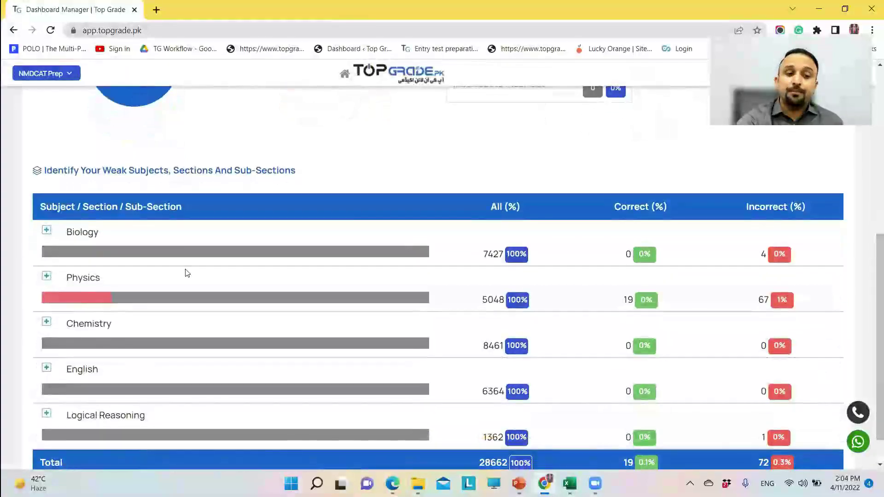
{"action": "left_click", "coordinate": [47, 278]}
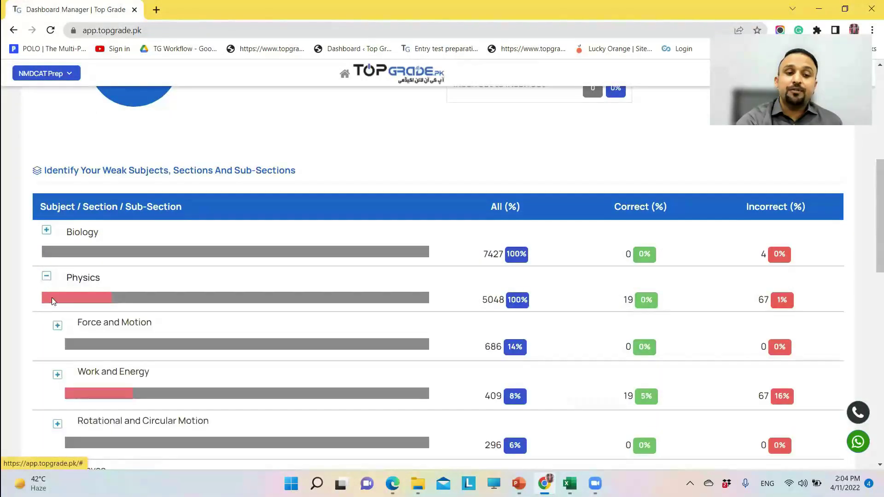
{"action": "left_click", "coordinate": [57, 330]}
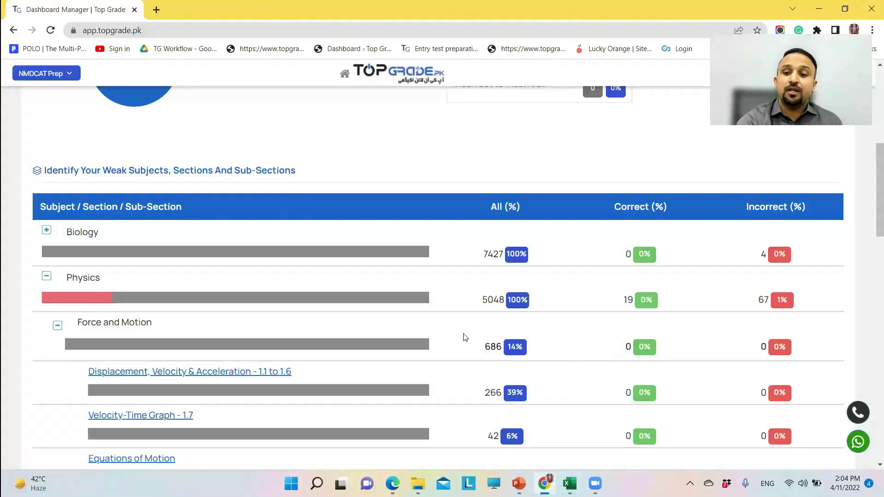
{"action": "left_click_drag", "start_coordinate": [871, 187], "coordinate": [873, 69]}
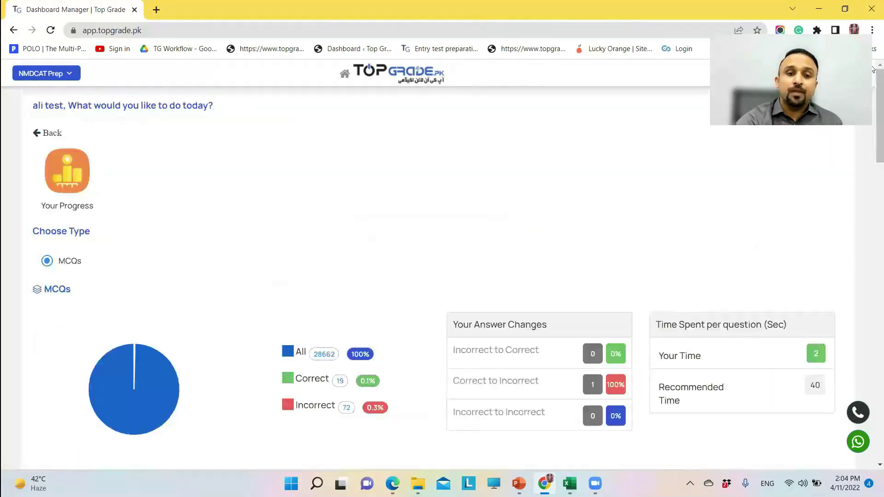
{"action": "left_click", "coordinate": [53, 133]}
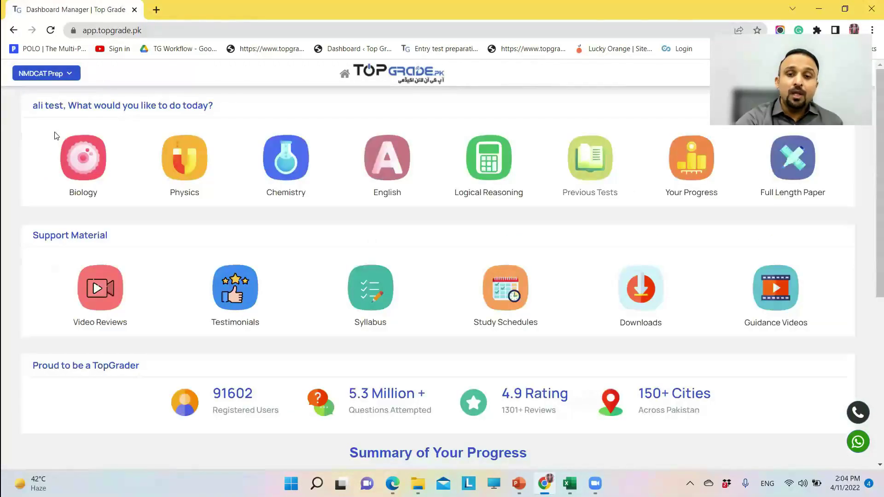
View the list of full-length practice papers and return to the dashboard
{"action": "left_click", "coordinate": [793, 173]}
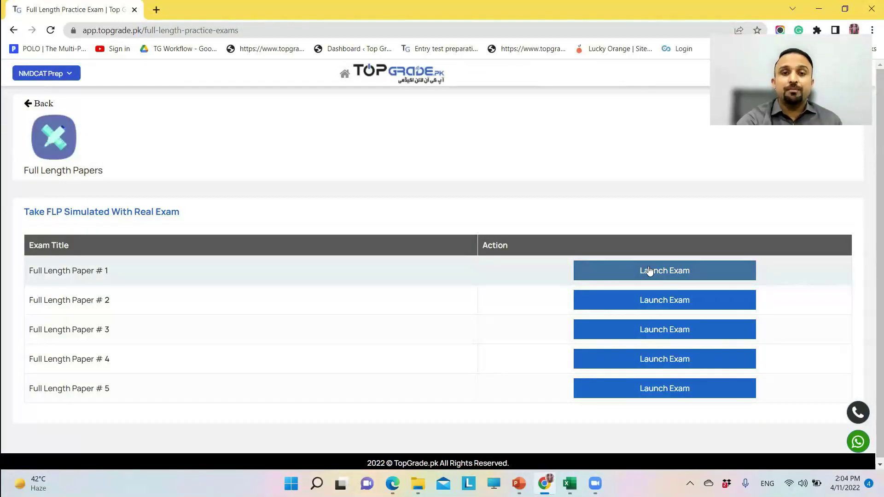
{"action": "left_click", "coordinate": [44, 105]}
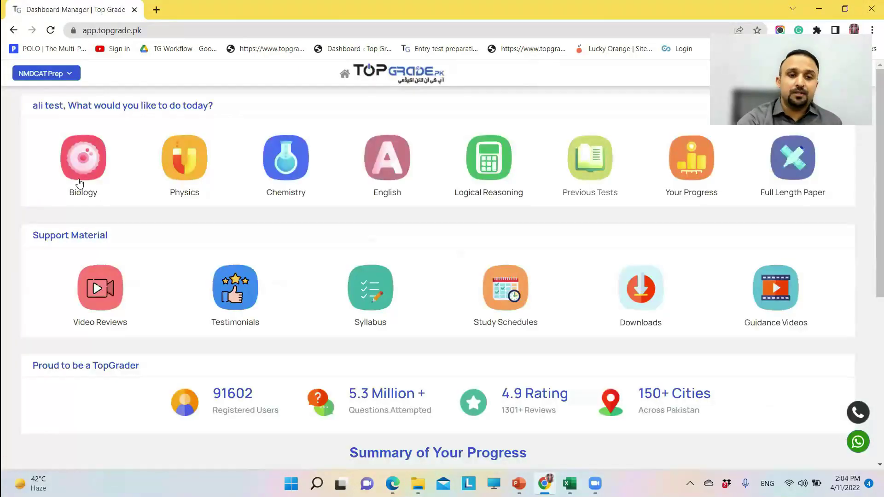
Browse the student, parent and teacher video reviews in the support material
{"action": "left_click", "coordinate": [97, 292]}
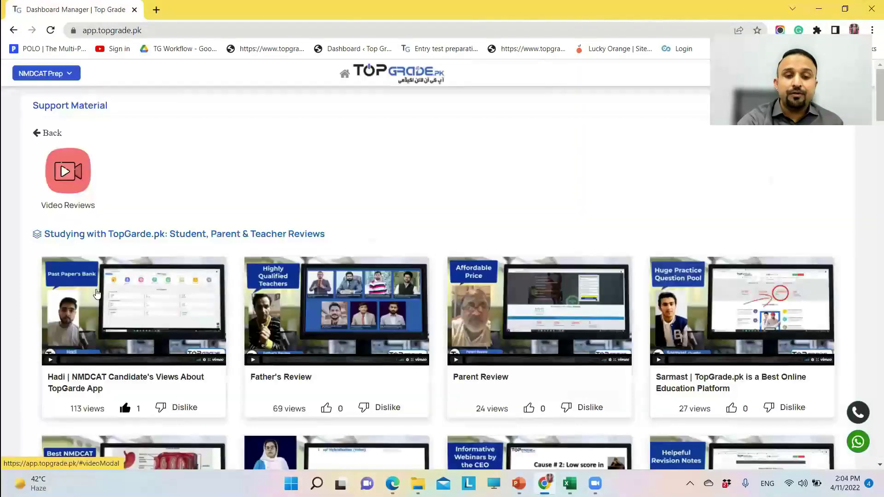
{"action": "scroll", "coordinate": [872, 187], "scroll_direction": "down", "scroll_amount": 5}
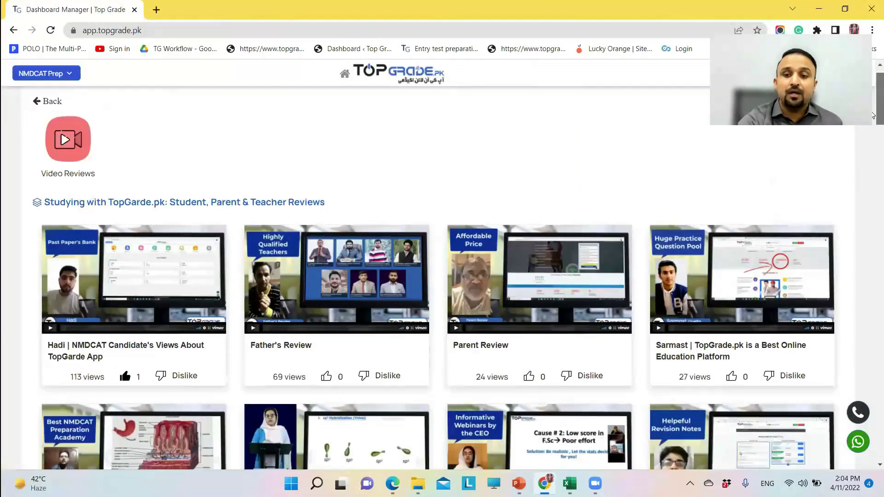